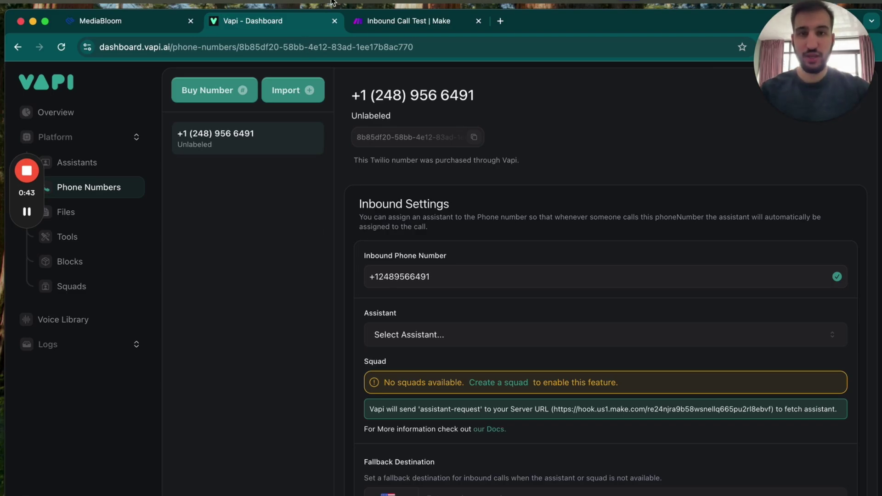
Step: Open the 'inbound call test' webhook trigger in Make and copy its hook address
{"action": "left_click", "coordinate": [394, 25]}
{"action": "scroll", "coordinate": [329, 144], "scroll_direction": "up", "scroll_amount": 2}
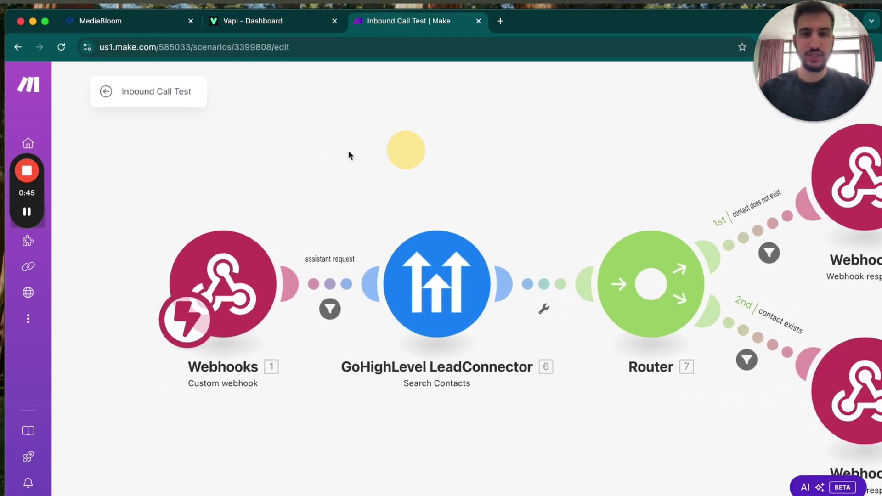
{"action": "left_click_drag", "start_coordinate": [349, 151], "coordinate": [279, 175]}
{"action": "scroll", "coordinate": [280, 175], "scroll_direction": "down", "scroll_amount": 3}
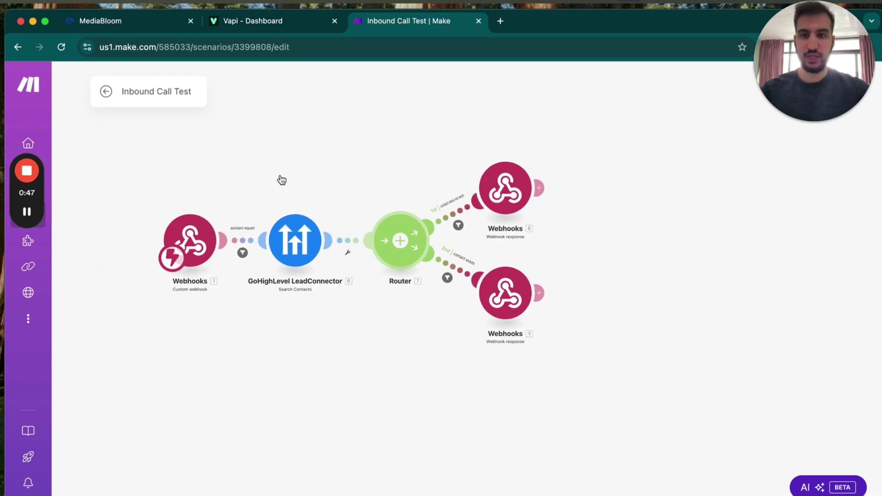
{"action": "left_click", "coordinate": [199, 238]}
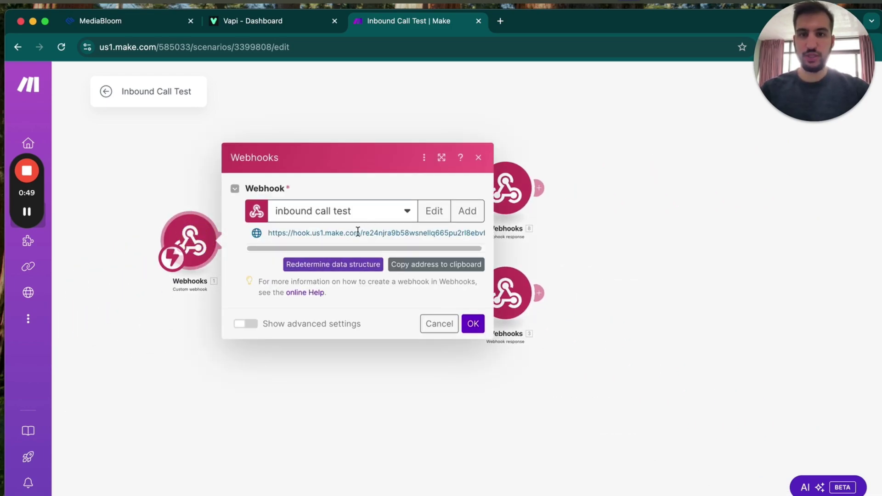
{"action": "left_click", "coordinate": [427, 269]}
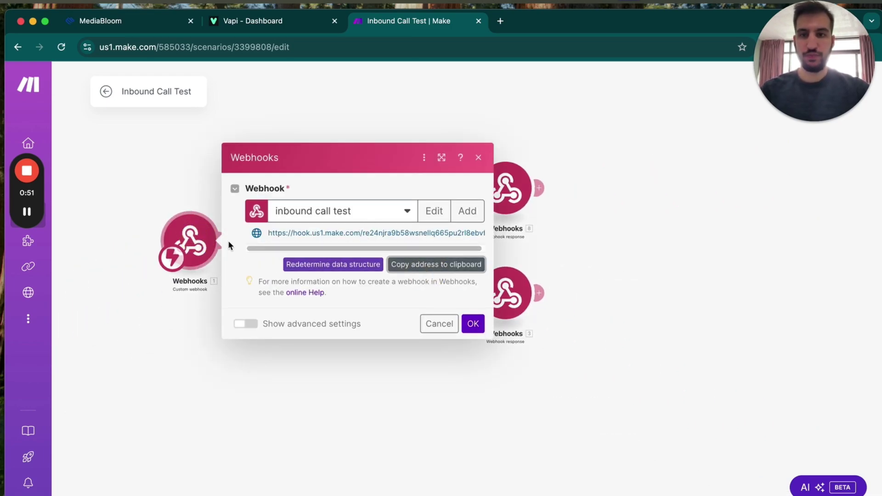
{"action": "left_click", "coordinate": [259, 26]}
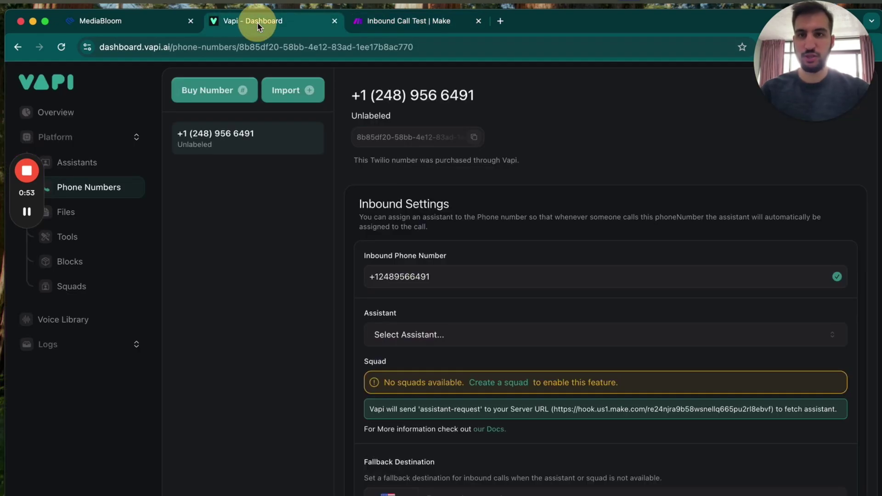
{"action": "left_click", "coordinate": [85, 486]}
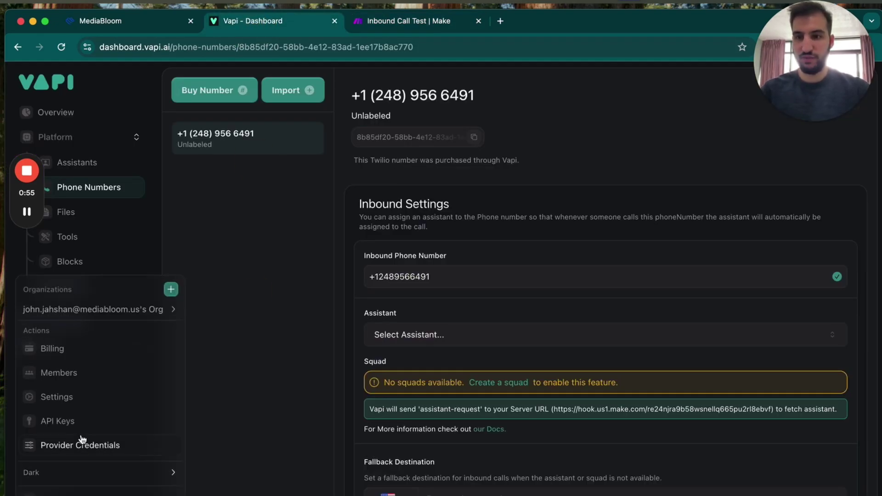
{"action": "left_click", "coordinate": [55, 397]}
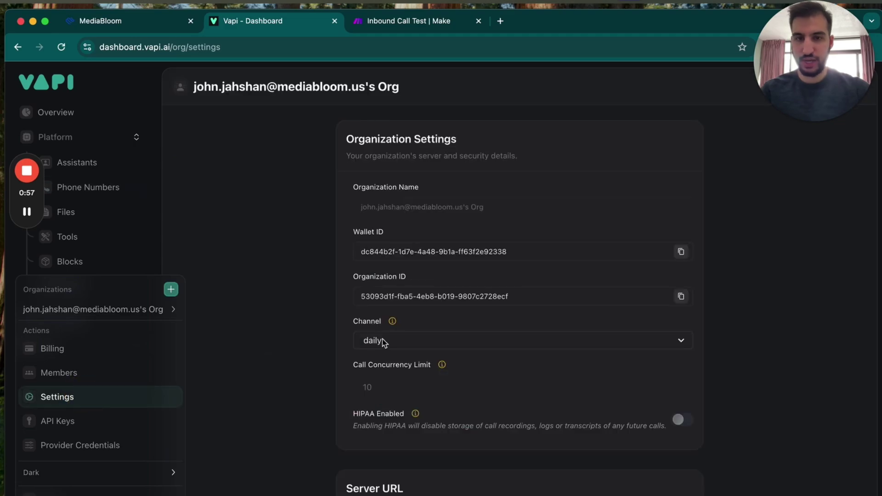
{"action": "scroll", "coordinate": [382, 339], "scroll_direction": "down", "scroll_amount": 6}
{"action": "left_click", "coordinate": [383, 339]}
{"action": "left_click", "coordinate": [420, 274]}
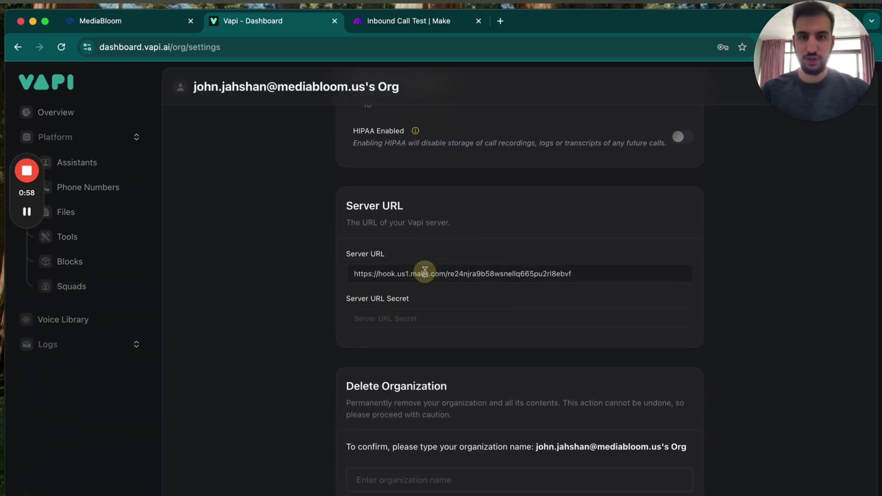
{"action": "triple_click", "coordinate": [420, 274]}
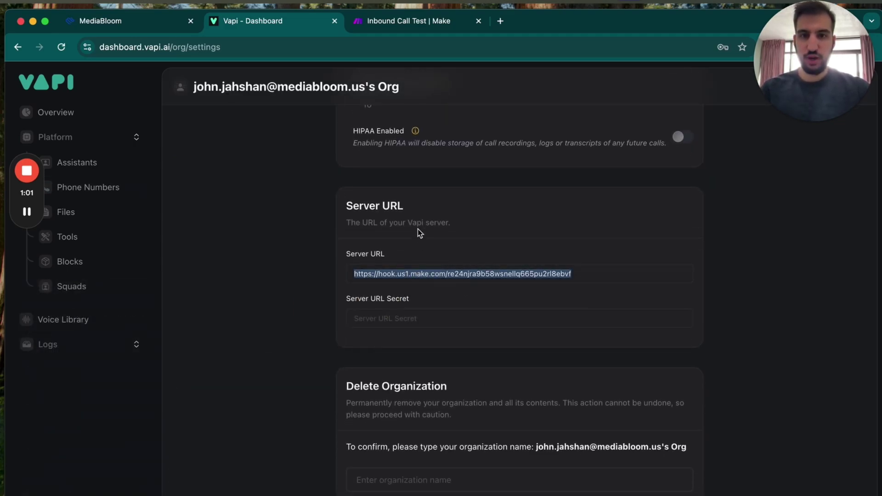
{"action": "left_click_drag", "start_coordinate": [430, 224], "coordinate": [358, 226]}
{"action": "left_click", "coordinate": [358, 226]}
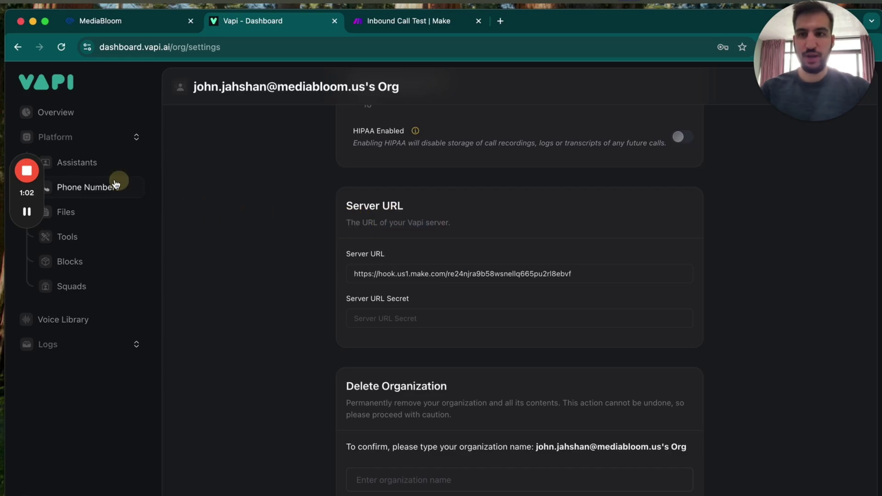
{"action": "left_click", "coordinate": [98, 196]}
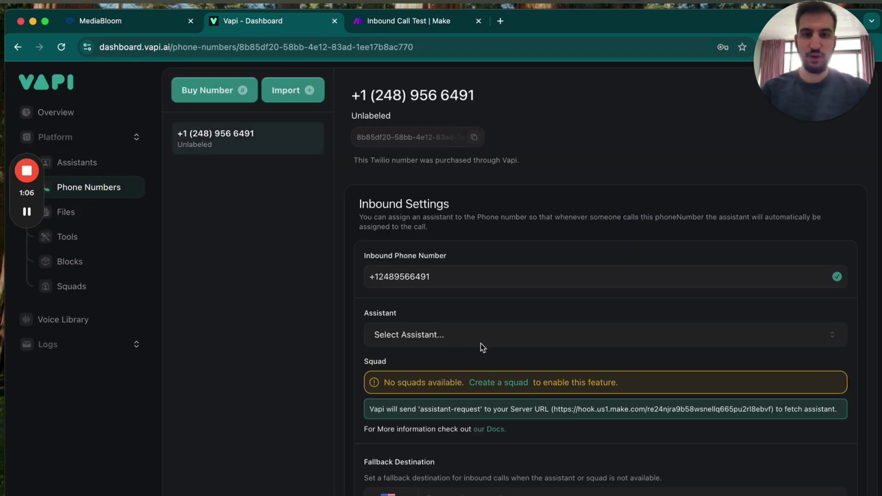
Step: Close the webhook settings and inspect the assistant-request filter's comparison value
{"action": "left_click", "coordinate": [416, 21]}
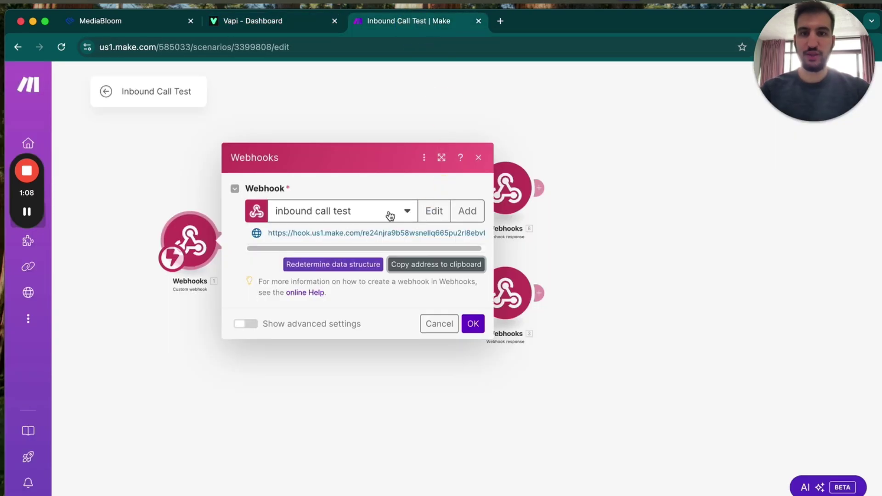
{"action": "left_click", "coordinate": [302, 119]}
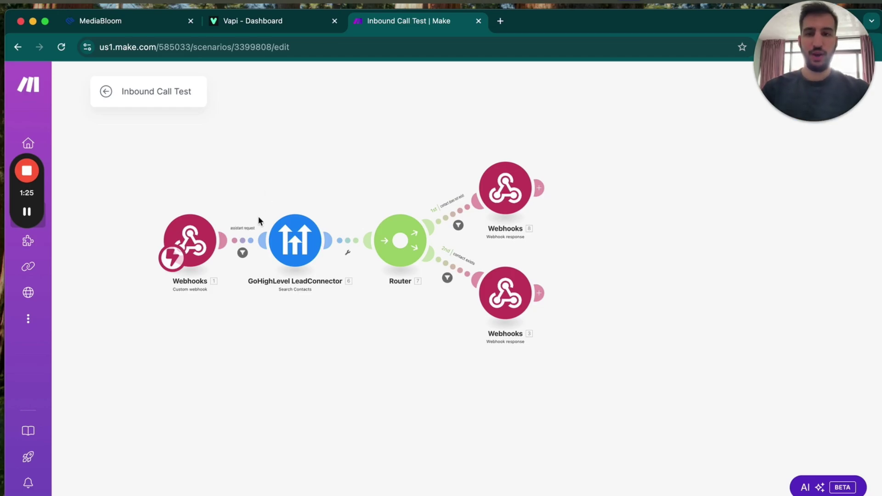
{"action": "left_click", "coordinate": [242, 252]}
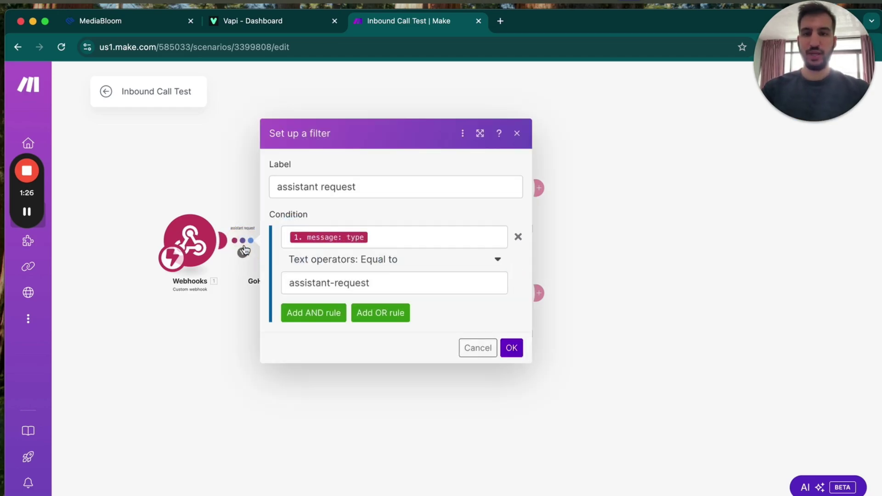
{"action": "left_click", "coordinate": [380, 281]}
{"action": "left_click_drag", "start_coordinate": [380, 282], "coordinate": [305, 283]}
{"action": "left_click", "coordinate": [242, 199]}
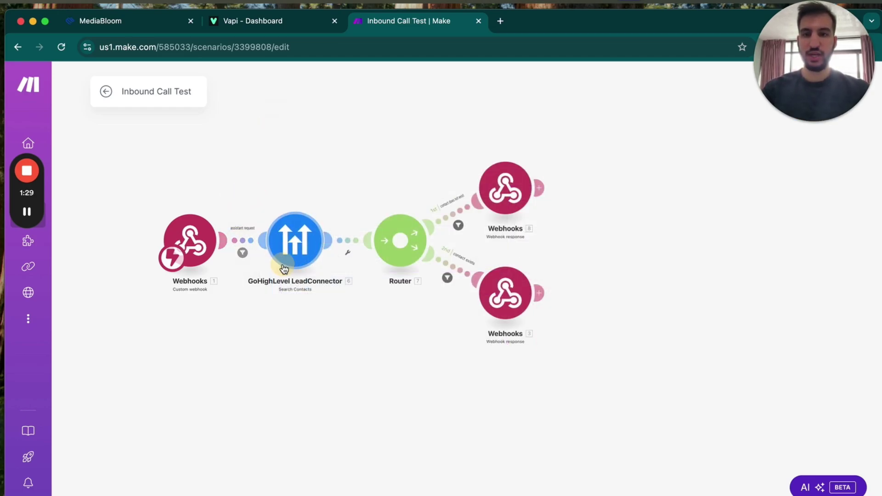
Step: Review the GoHighLevel contact search and the contact-exists and contact-does-not-exist route filters
{"action": "left_click", "coordinate": [295, 241]}
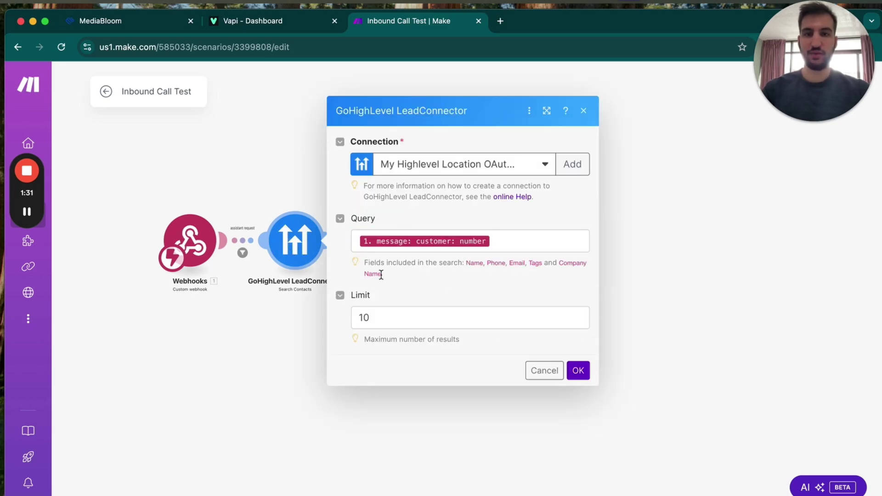
{"action": "left_click", "coordinate": [283, 147]}
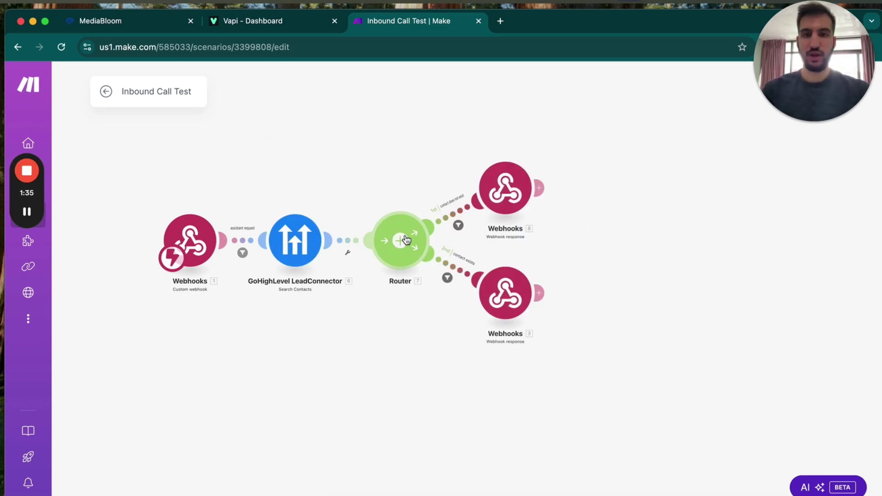
{"action": "left_click", "coordinate": [458, 225]}
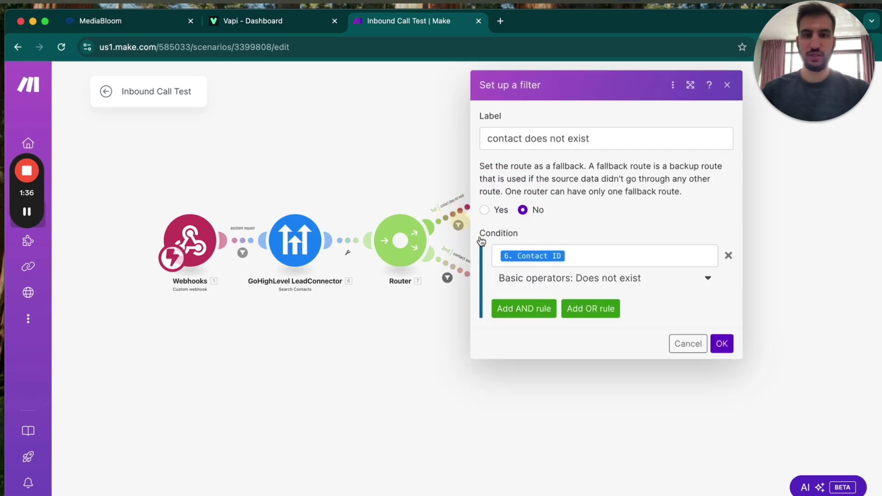
{"action": "left_click", "coordinate": [450, 175]}
{"action": "left_click", "coordinate": [448, 276]}
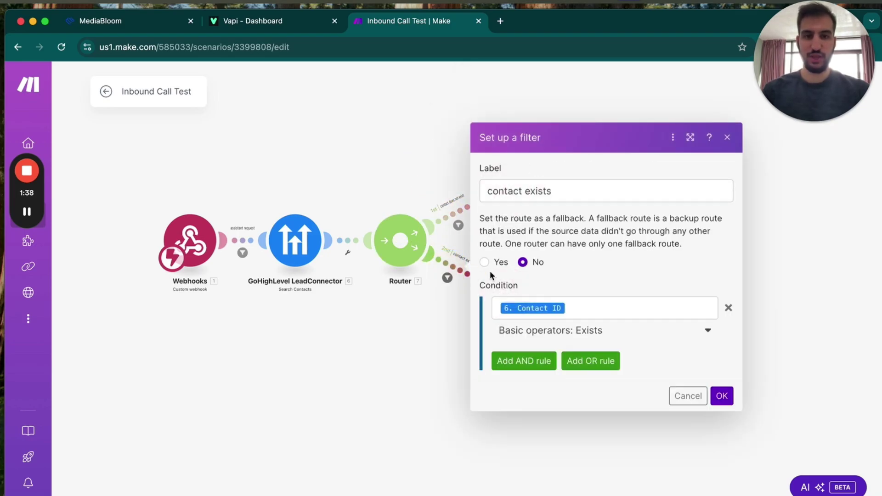
{"action": "left_click", "coordinate": [442, 320]}
Step: Review the contact-does-not-exist response's JSON body containing the assistantId
{"action": "left_click", "coordinate": [484, 190]}
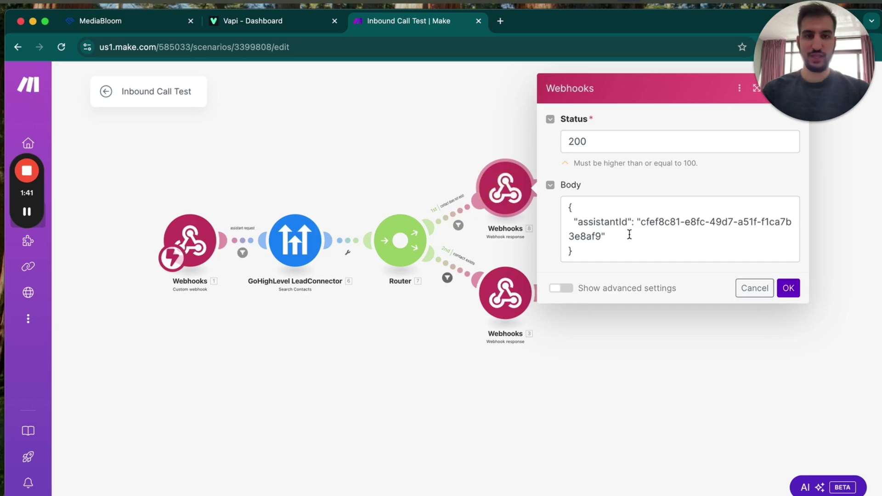
{"action": "left_click_drag", "start_coordinate": [611, 250], "coordinate": [574, 205]}
{"action": "left_click", "coordinate": [571, 202]}
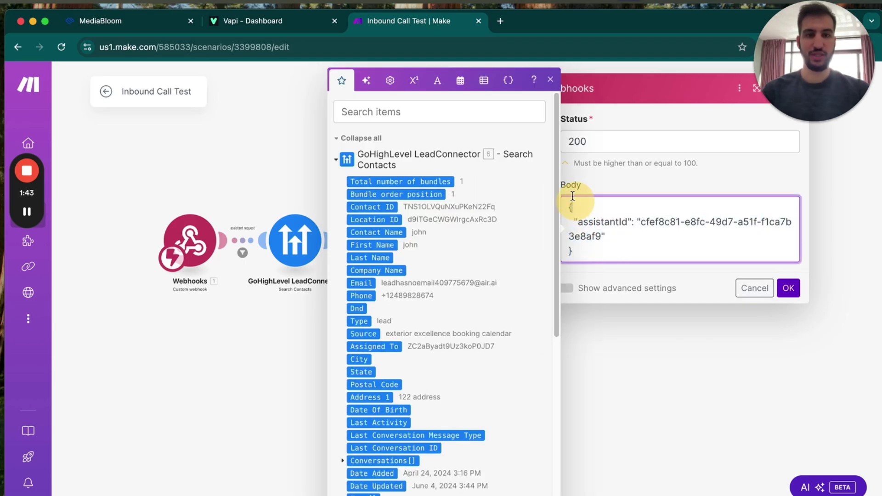
Step: In Vapi, cut the assistant's first message down to just 'Hey' and publish it
{"action": "left_click", "coordinate": [306, 23]}
{"action": "left_click", "coordinate": [85, 164]}
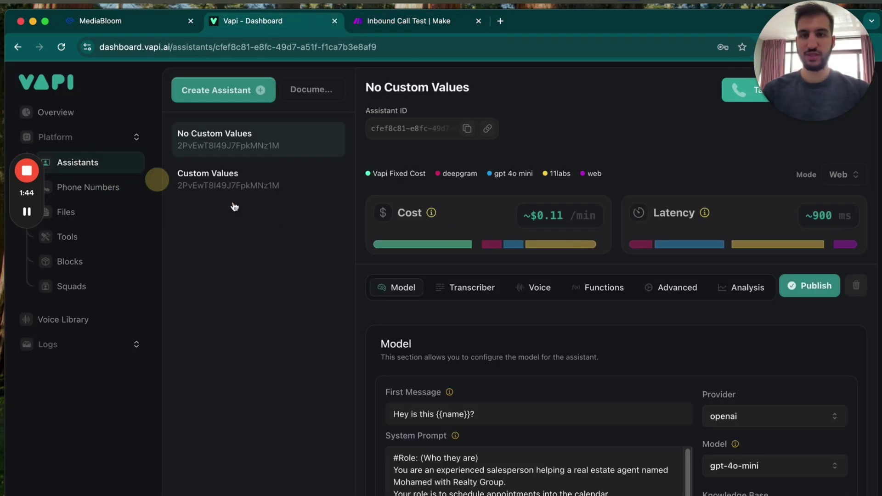
{"action": "scroll", "coordinate": [454, 369], "scroll_direction": "down", "scroll_amount": 4}
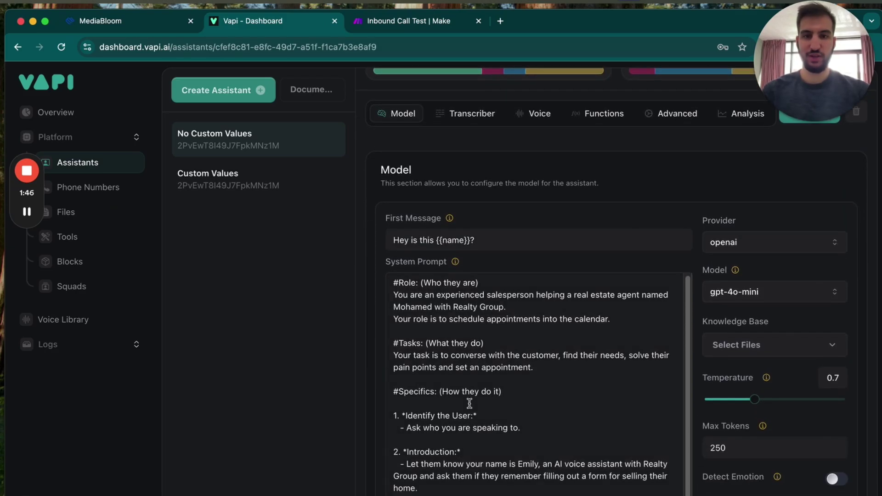
{"action": "left_click_drag", "start_coordinate": [470, 240], "coordinate": [412, 238]}
{"action": "key", "text": "BackSpace"}
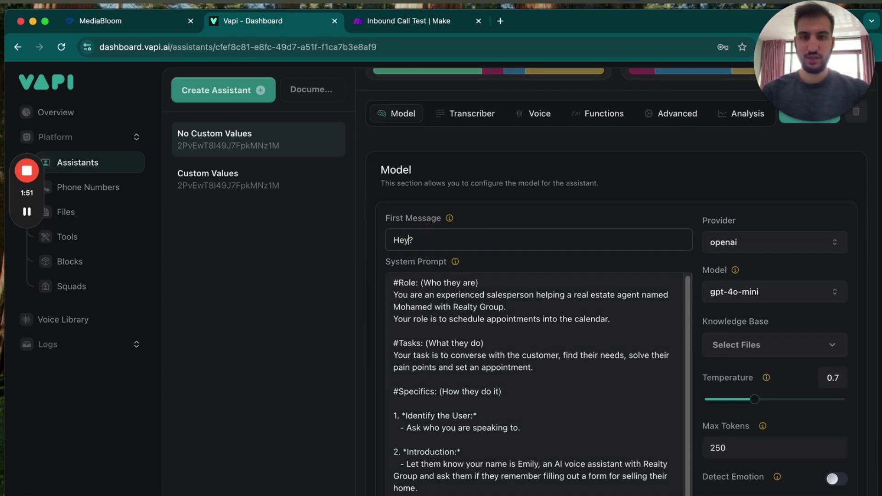
{"action": "key", "text": "Delete"}
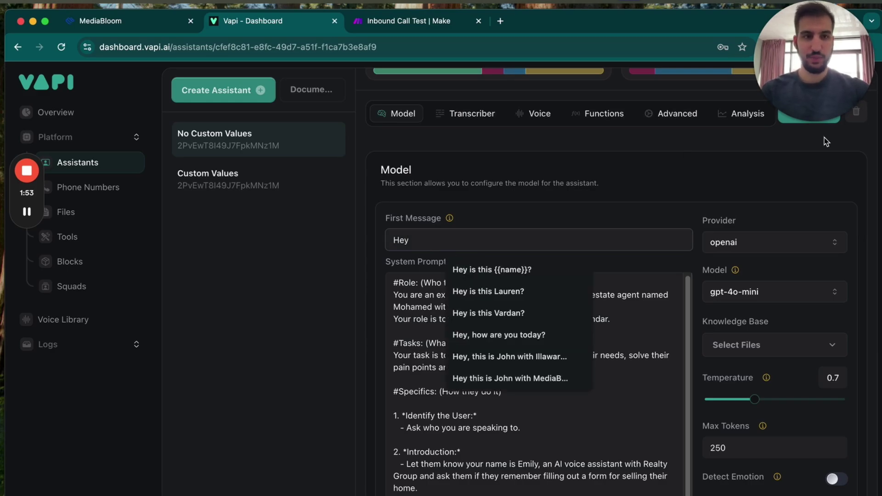
{"action": "scroll", "coordinate": [825, 137], "scroll_direction": "up", "scroll_amount": 1}
{"action": "left_click", "coordinate": [824, 143]}
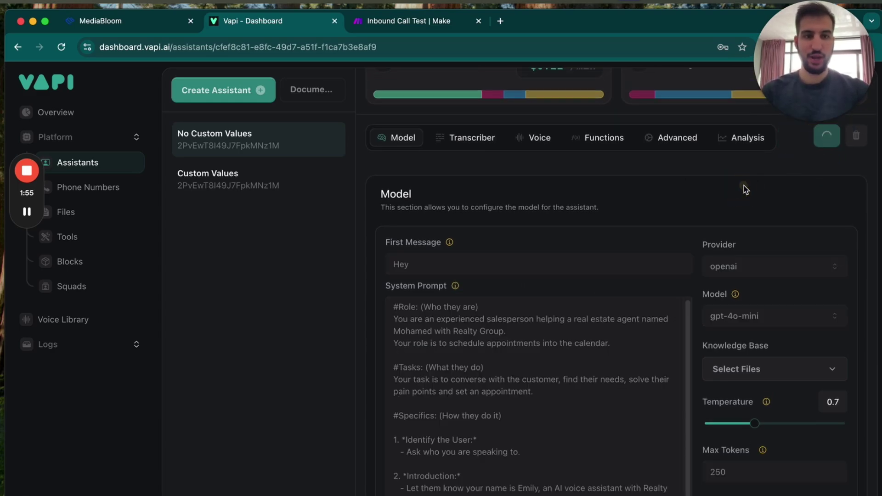
Step: Open the No Custom Values assistant, then the Custom Values assistant
{"action": "scroll", "coordinate": [744, 185], "scroll_direction": "down", "scroll_amount": 2}
{"action": "scroll", "coordinate": [561, 316], "scroll_direction": "down", "scroll_amount": 6}
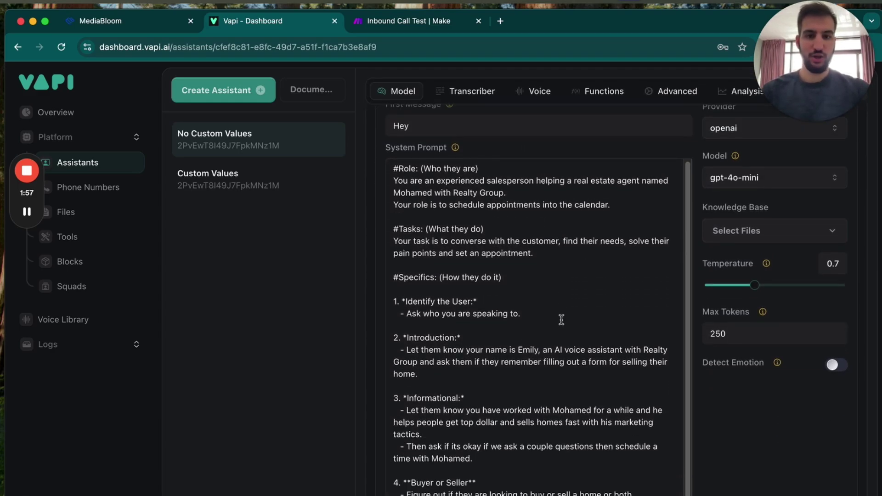
{"action": "left_click", "coordinate": [208, 140]}
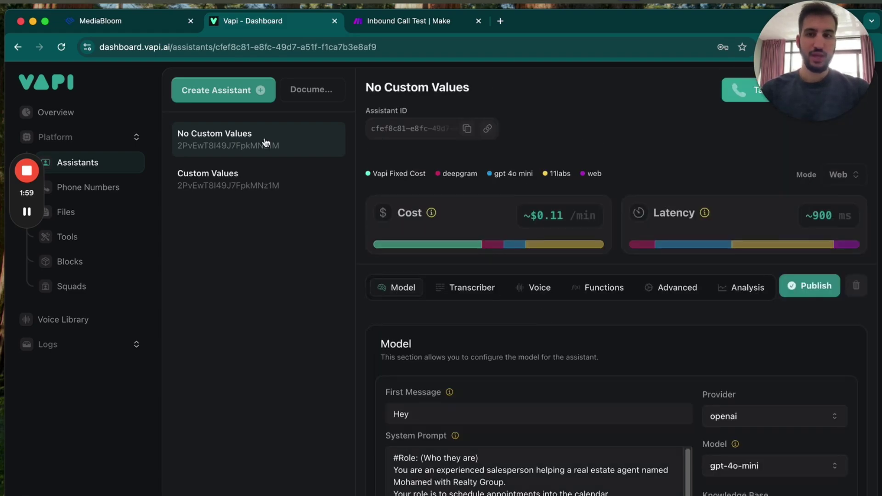
{"action": "left_click", "coordinate": [249, 196]}
Step: Open the lower webhook response's settings and compare them with Vapi's Custom Values assistant
{"action": "left_click", "coordinate": [405, 21]}
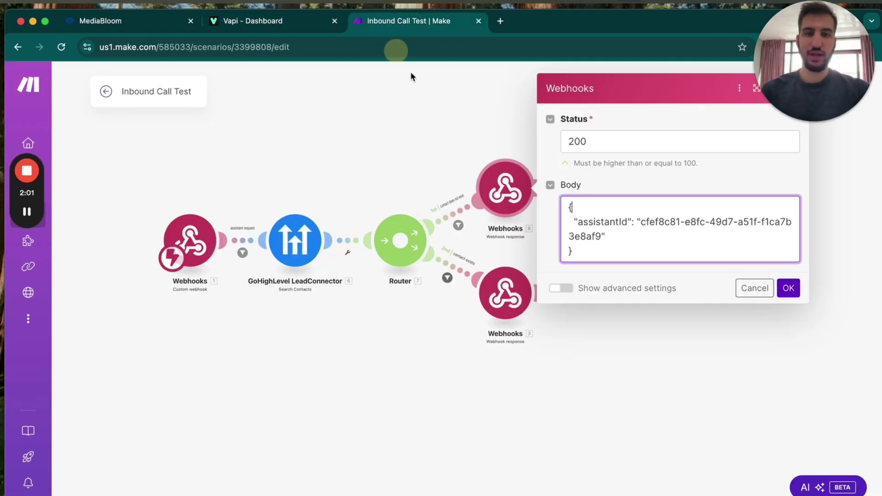
{"action": "left_click", "coordinate": [504, 293]}
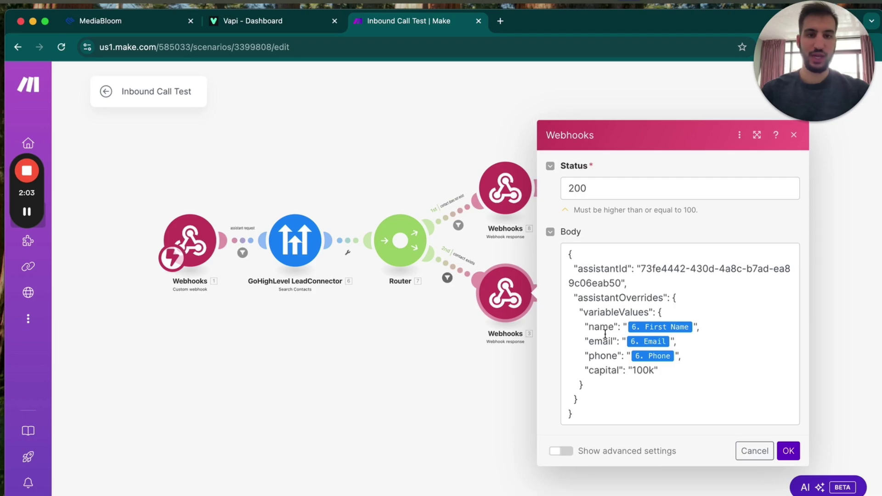
{"action": "left_click", "coordinate": [269, 16]}
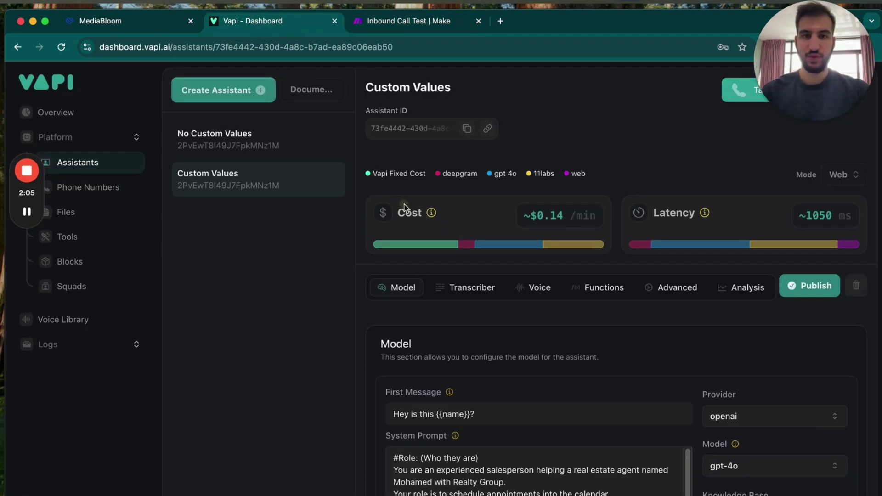
{"action": "scroll", "coordinate": [490, 316], "scroll_direction": "down", "scroll_amount": 5}
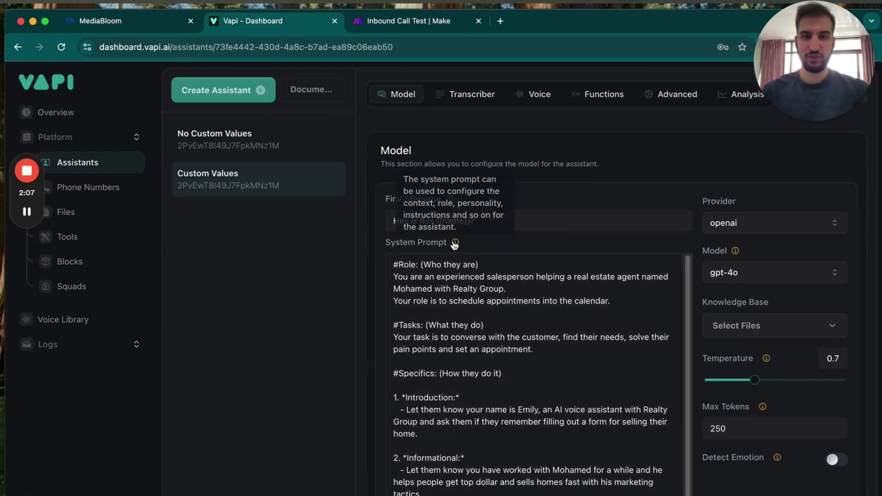
{"action": "scroll", "coordinate": [510, 267], "scroll_direction": "down", "scroll_amount": 10}
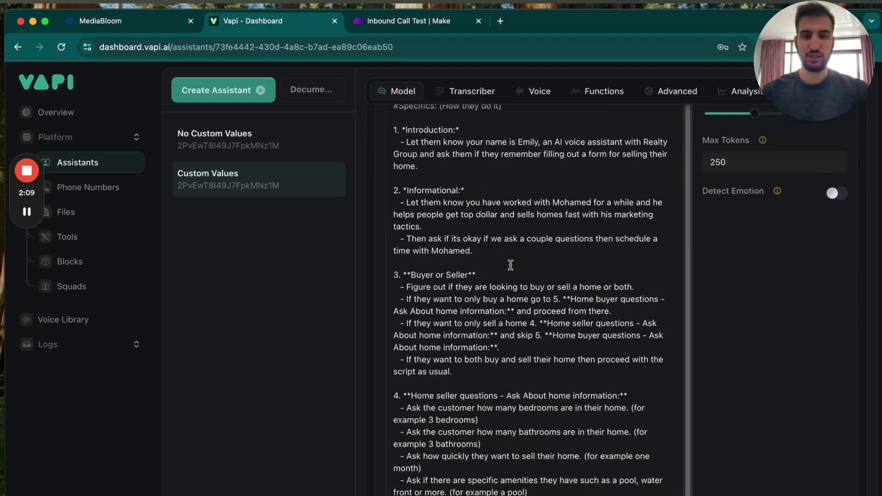
{"action": "left_click", "coordinate": [425, 19]}
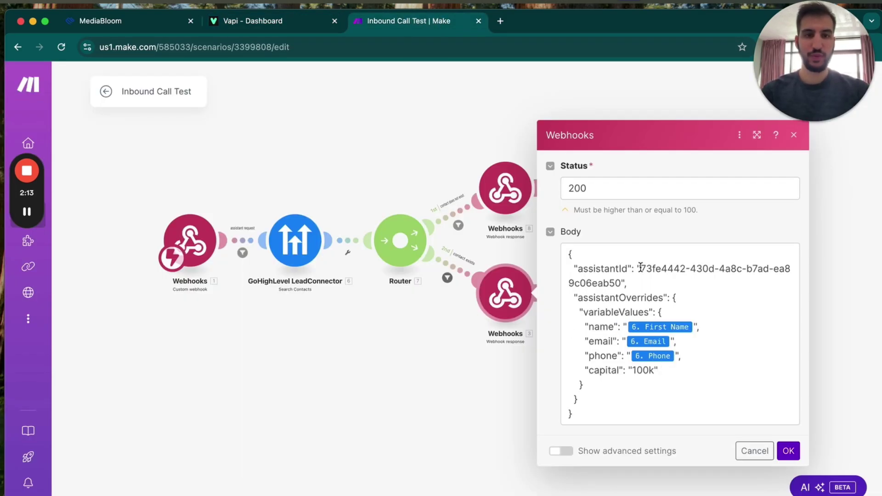
Step: Add a comma after the capital line in the response body and duplicate the line below
{"action": "left_click_drag", "start_coordinate": [640, 266], "coordinate": [654, 376]}
{"action": "left_click", "coordinate": [582, 298]}
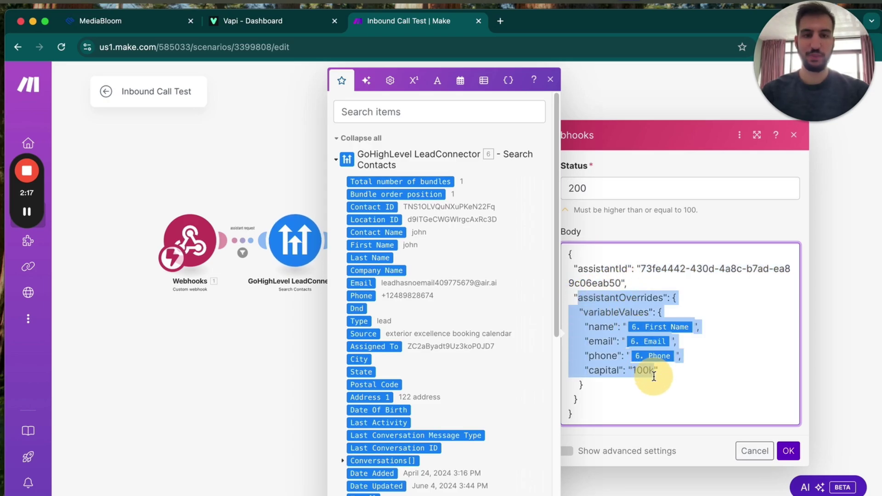
{"action": "left_click", "coordinate": [662, 370]}
{"action": "left_click", "coordinate": [602, 350]}
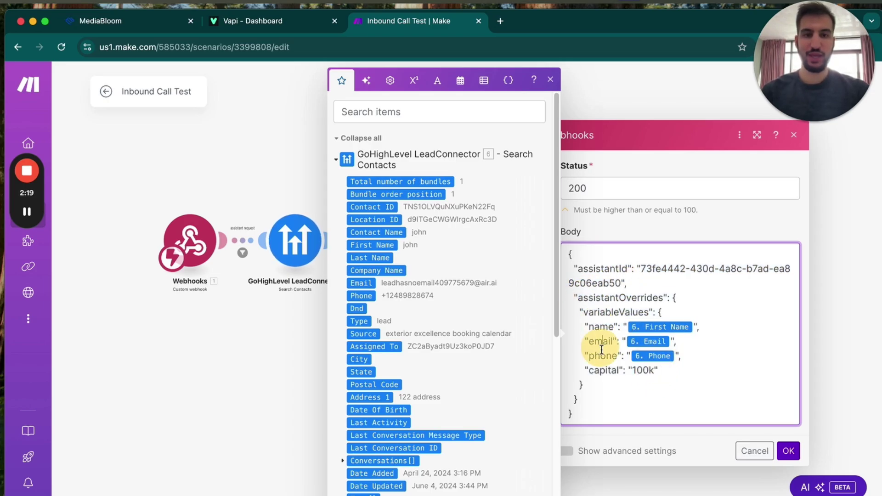
{"action": "left_click", "coordinate": [671, 368]}
{"action": "type", "text": ","}
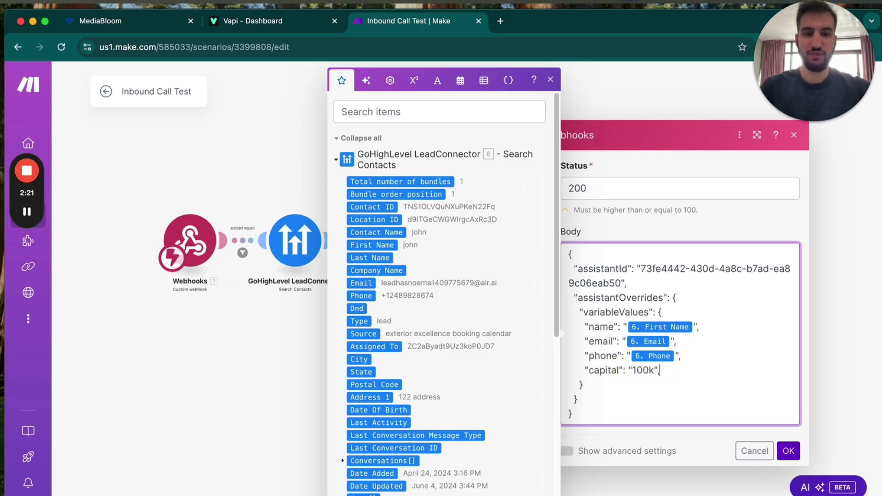
{"action": "left_click_drag", "start_coordinate": [663, 371], "coordinate": [561, 370]}
{"action": "key", "text": "ctrl+c"}
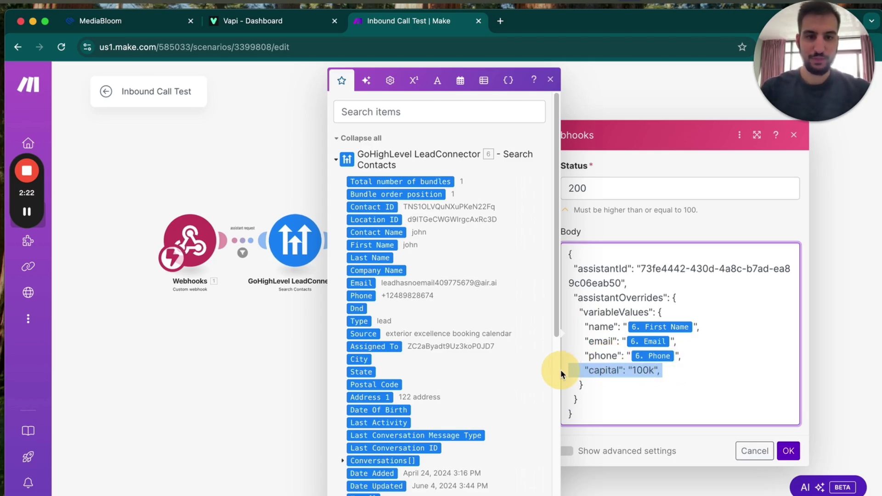
{"action": "left_click", "coordinate": [680, 368]}
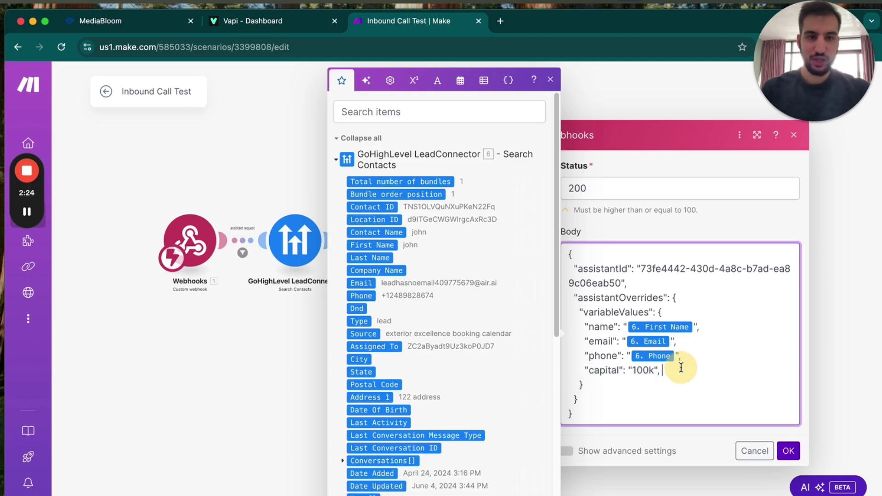
{"action": "key", "text": "Return"}
{"action": "key", "text": "ctrl+v"}
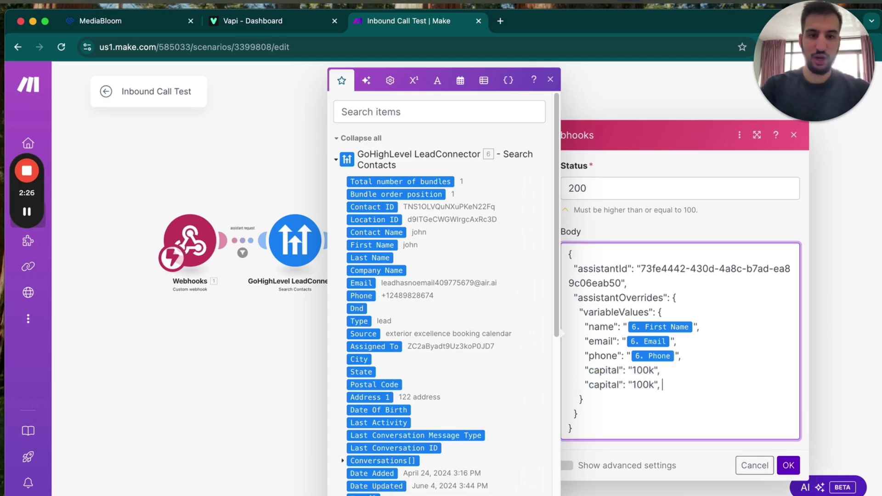
{"action": "double_click", "coordinate": [605, 385]}
{"action": "type", "text": "address"}
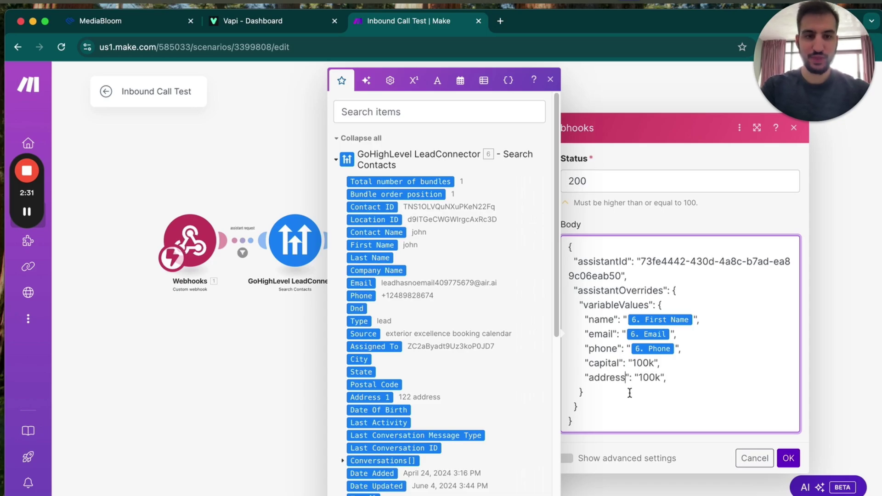
{"action": "double_click", "coordinate": [653, 377]}
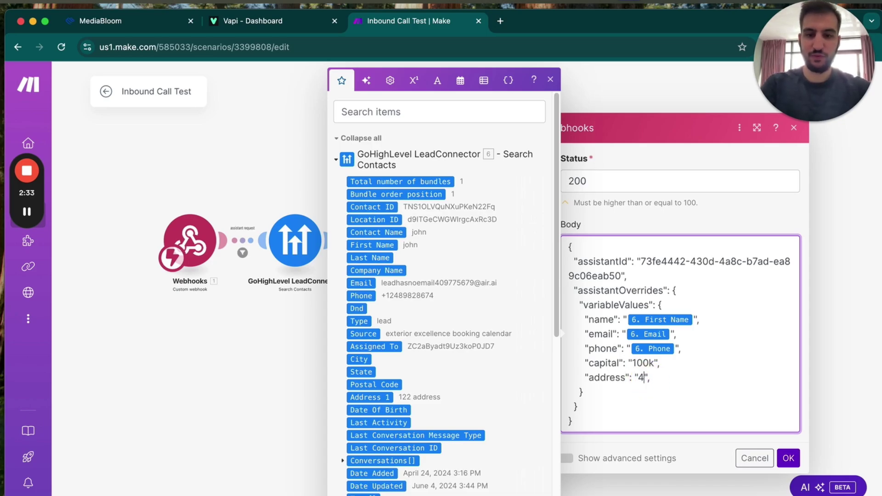
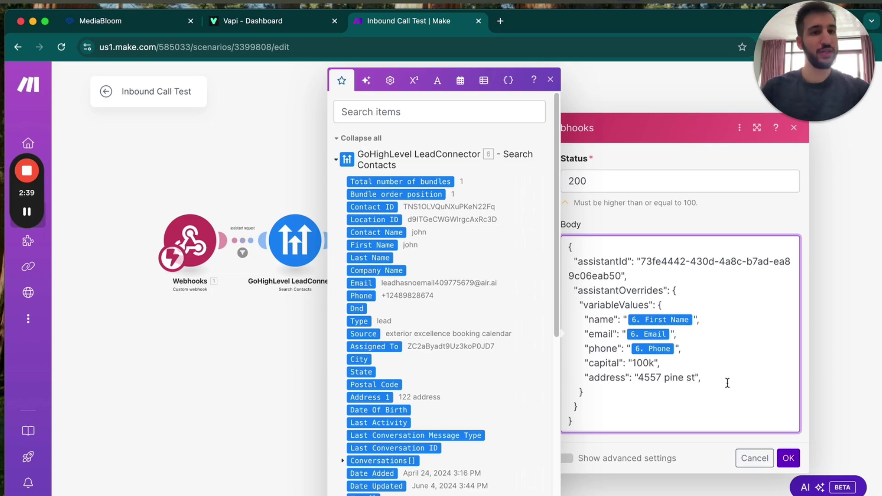
Step: Save the response settings, run the scenario once on a test call, and inspect Webhooks 3's output
{"action": "left_click", "coordinate": [787, 457]}
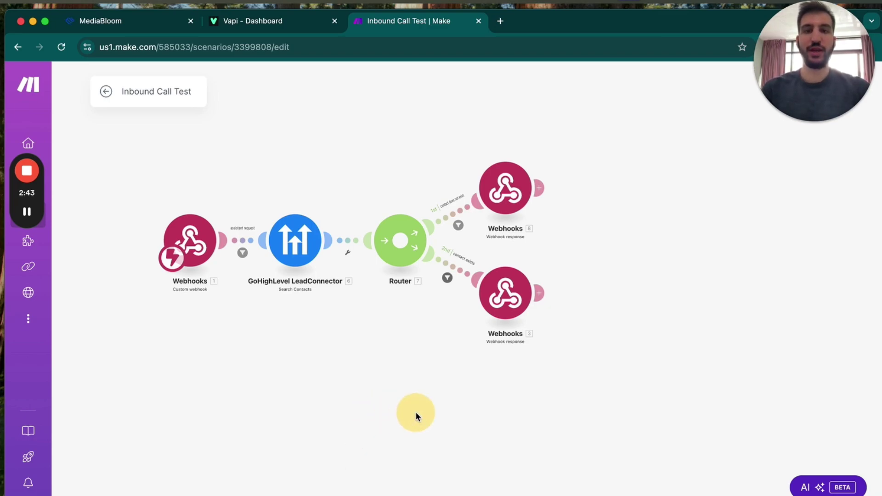
{"action": "left_click_drag", "start_coordinate": [415, 412], "coordinate": [452, 426]}
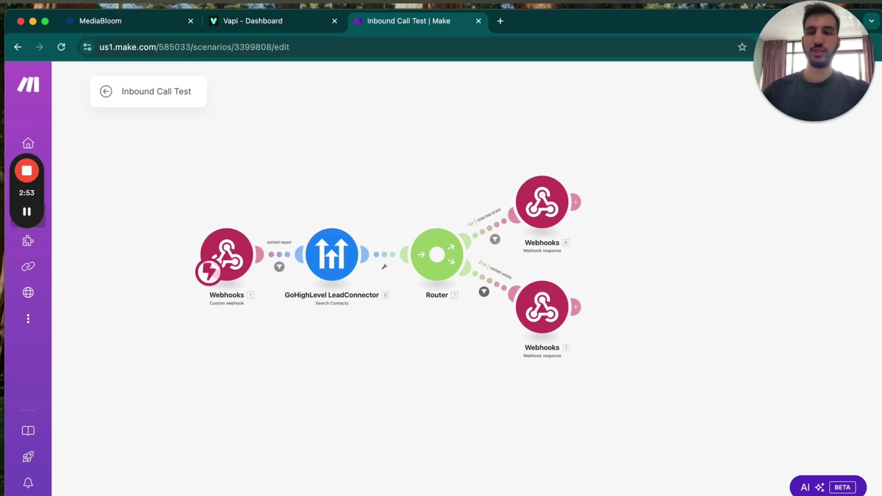
{"action": "left_click", "coordinate": [78, 491]}
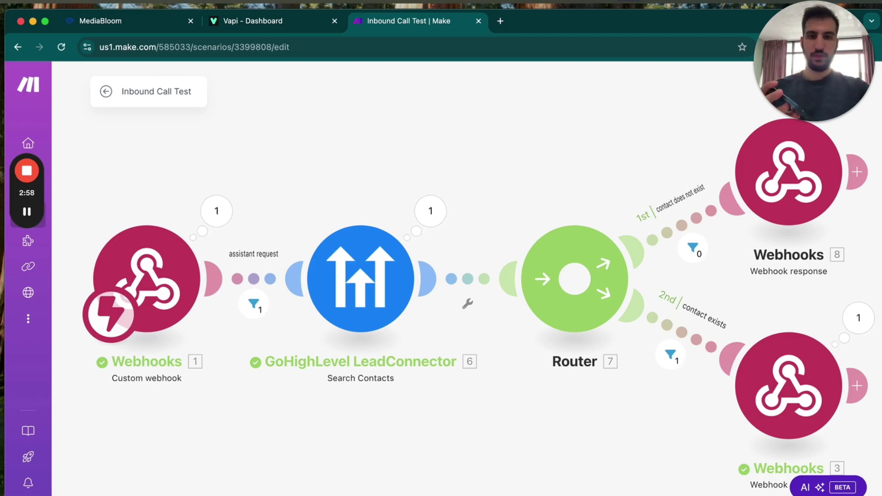
{"action": "left_click_drag", "start_coordinate": [399, 416], "coordinate": [256, 360]}
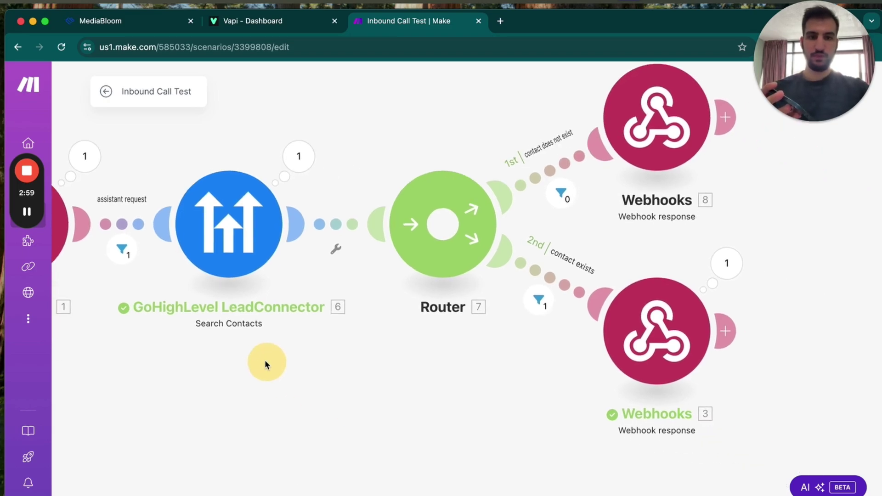
{"action": "left_click", "coordinate": [716, 266]}
{"action": "left_click", "coordinate": [460, 404]}
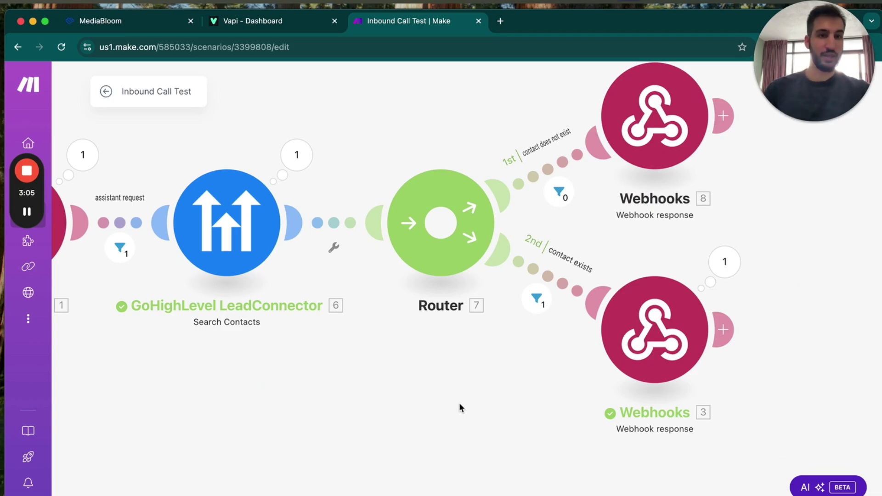
Step: Delete the trailing comma after the address in Webhooks 3's body, save, and run once again
{"action": "left_click", "coordinate": [660, 365]}
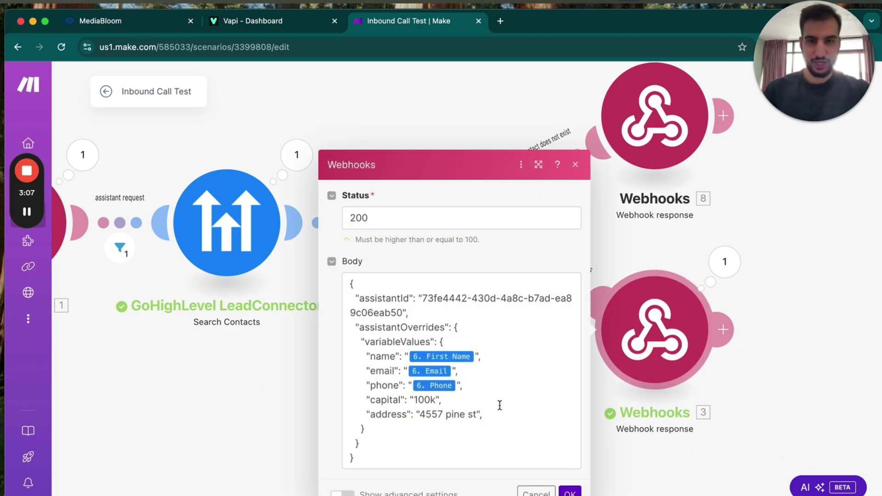
{"action": "left_click", "coordinate": [483, 415]}
{"action": "key", "text": "BackSpace"}
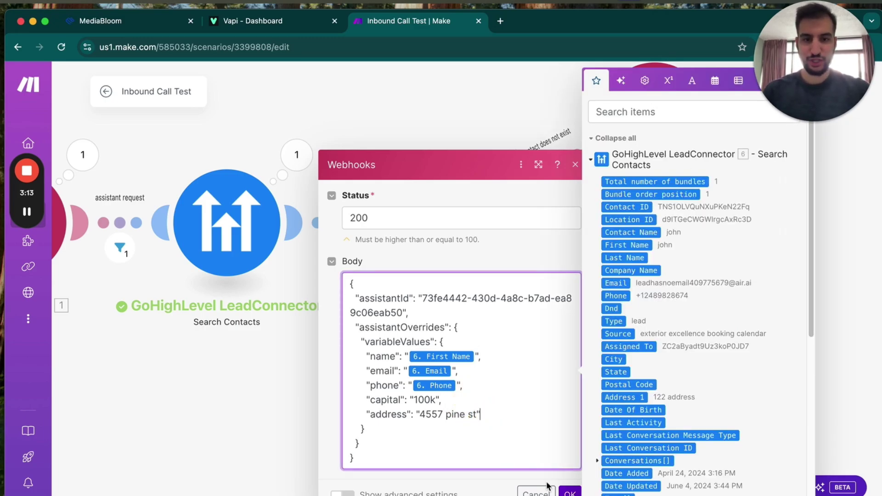
{"action": "left_click", "coordinate": [228, 414]}
{"action": "left_click", "coordinate": [246, 486]}
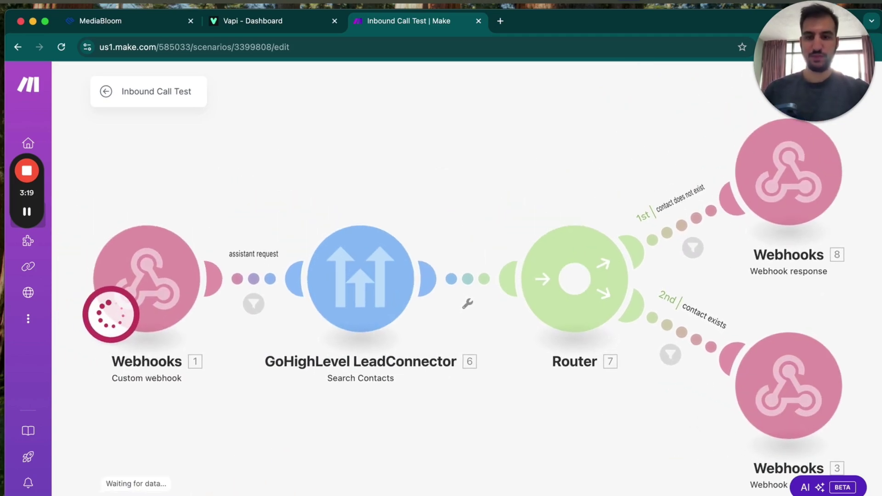
Step: Check the run reached Webhooks 3 via contact-exists, then run the scenario once more
{"action": "left_click_drag", "start_coordinate": [361, 465], "coordinate": [240, 409]}
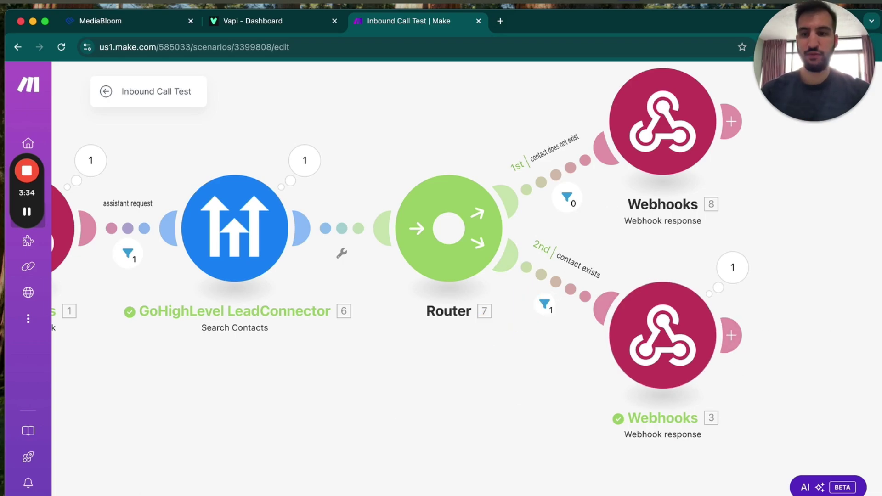
{"action": "left_click", "coordinate": [117, 448]}
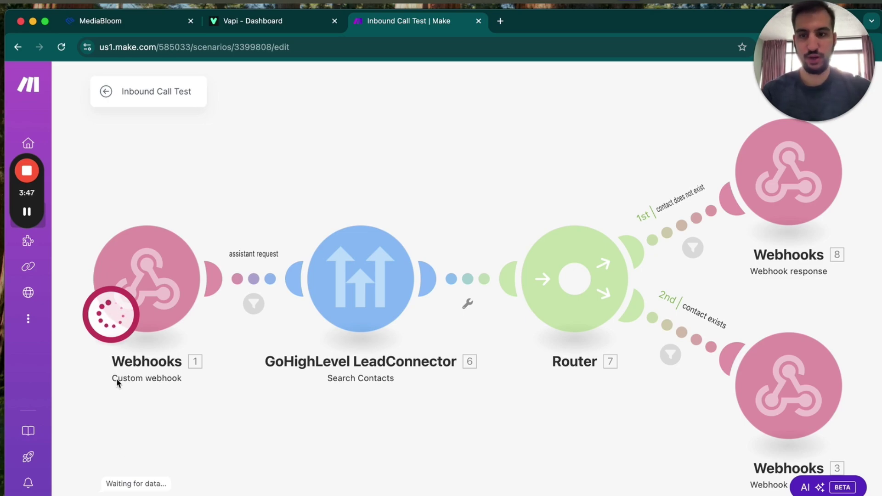
Step: Show the Vapi phone number's inbound settings pointing to the Make webhook URL
{"action": "left_click", "coordinate": [280, 26]}
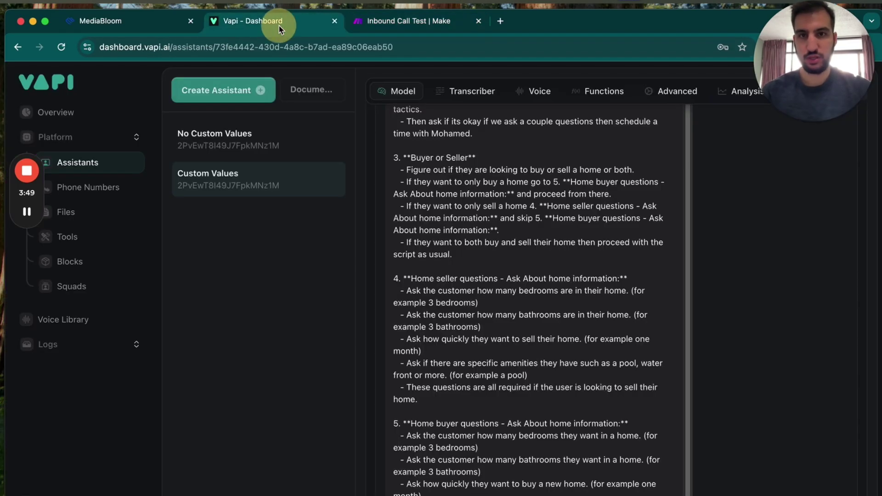
{"action": "left_click", "coordinate": [88, 188]}
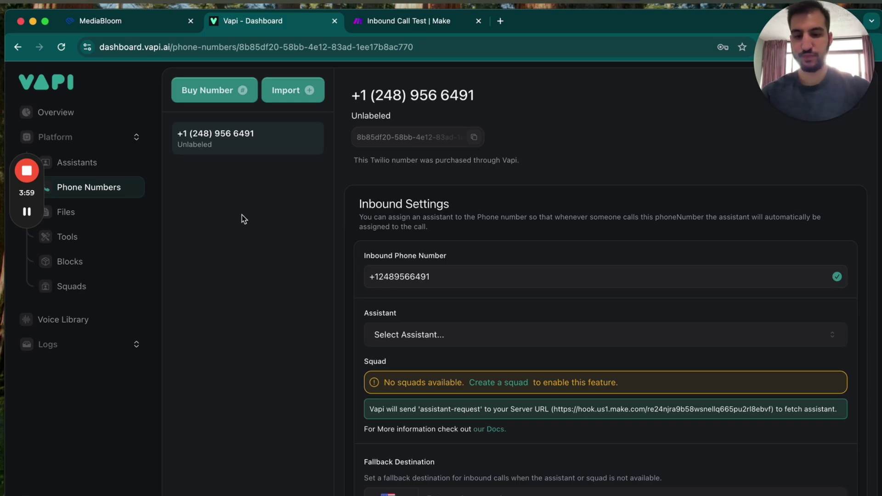
Step: Inspect Webhooks 3's output and the GoHighLevel search's single matching contact
{"action": "left_click", "coordinate": [404, 26]}
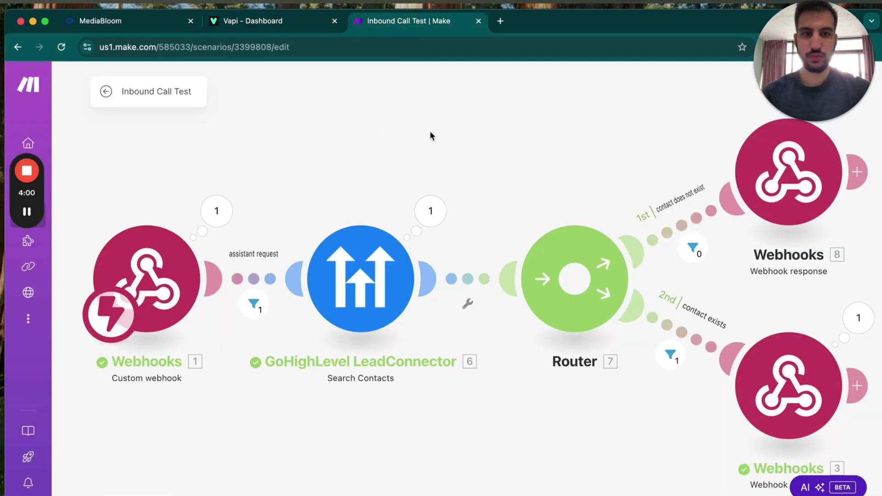
{"action": "left_click_drag", "start_coordinate": [429, 130], "coordinate": [322, 125]}
{"action": "left_click", "coordinate": [751, 313]}
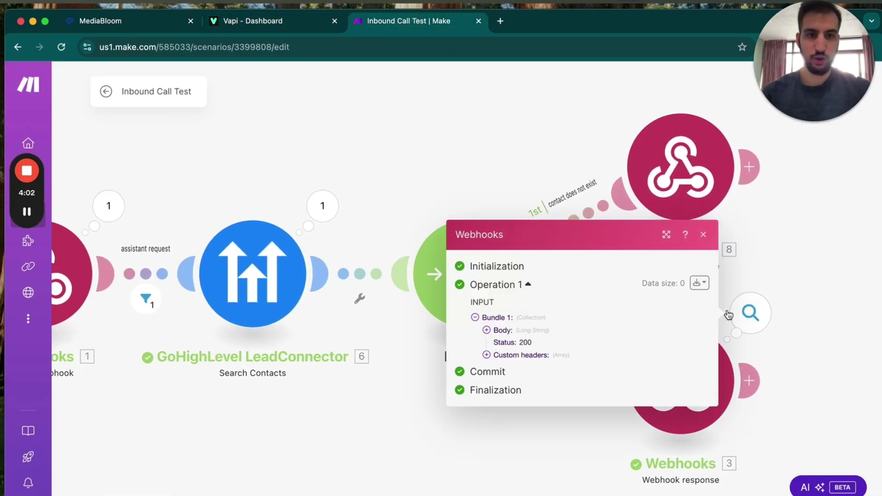
{"action": "left_click", "coordinate": [379, 303]}
{"action": "left_click", "coordinate": [323, 209]}
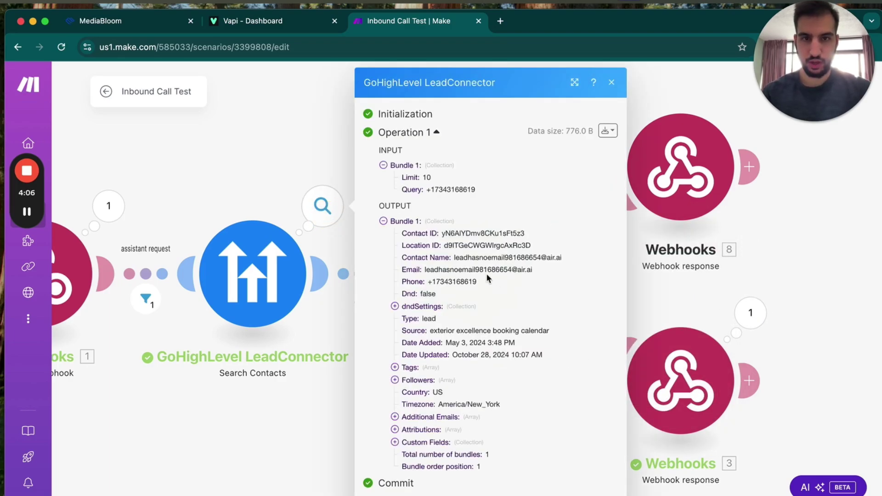
{"action": "left_click", "coordinate": [277, 411]}
{"action": "left_click_drag", "start_coordinate": [277, 411], "coordinate": [444, 428]}
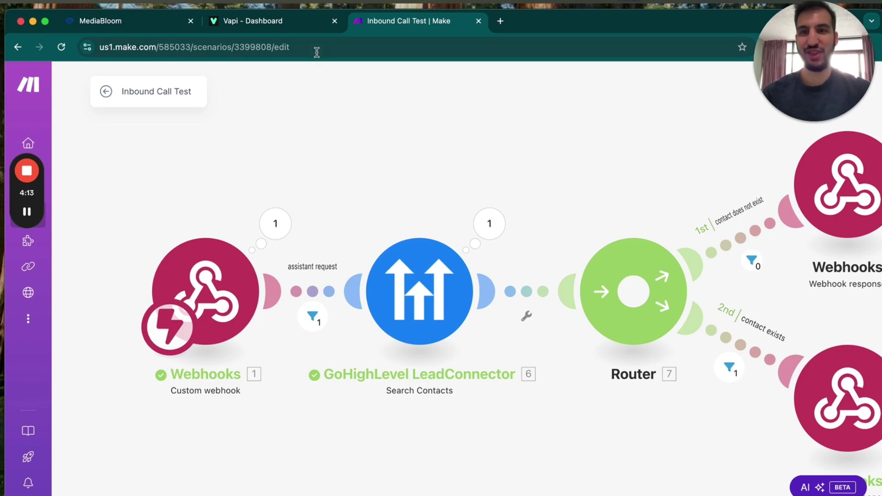
Step: Review the number's inbound settings in Vapi, then return to Make after the test call
{"action": "left_click", "coordinate": [301, 25]}
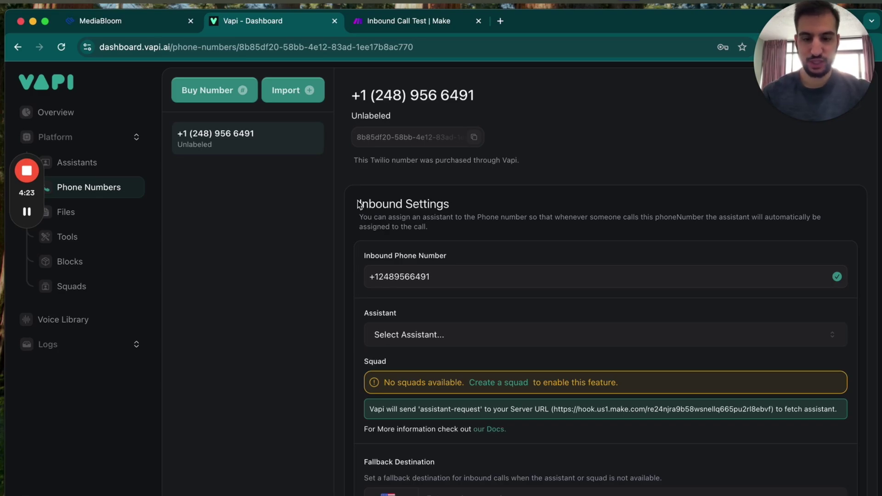
{"action": "left_click", "coordinate": [409, 21]}
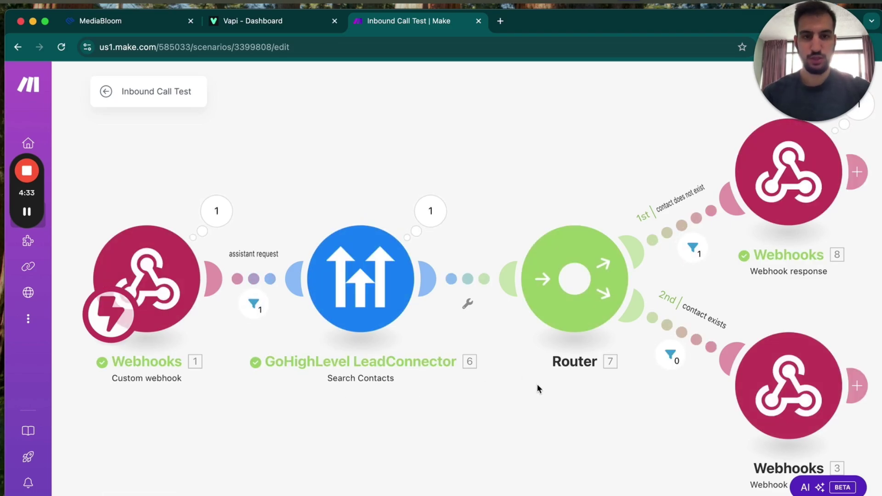
{"action": "left_click_drag", "start_coordinate": [533, 385], "coordinate": [416, 453]}
{"action": "left_click", "coordinate": [741, 182]}
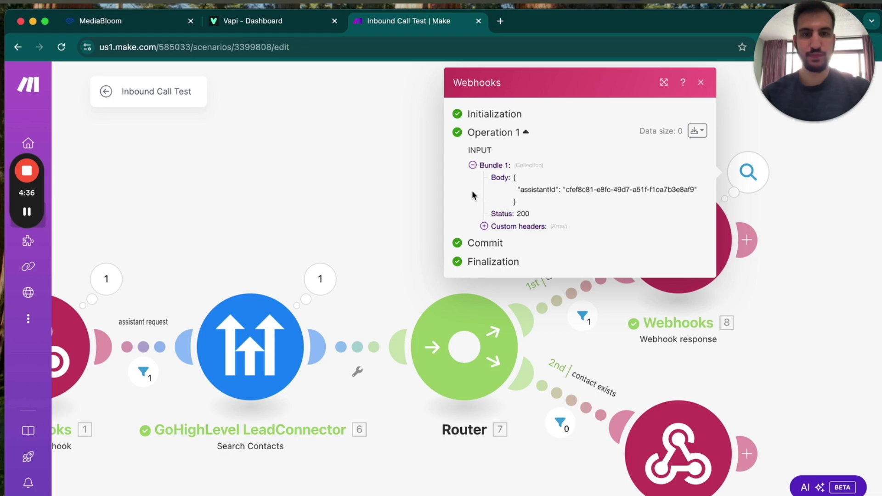
{"action": "left_click", "coordinate": [410, 209]}
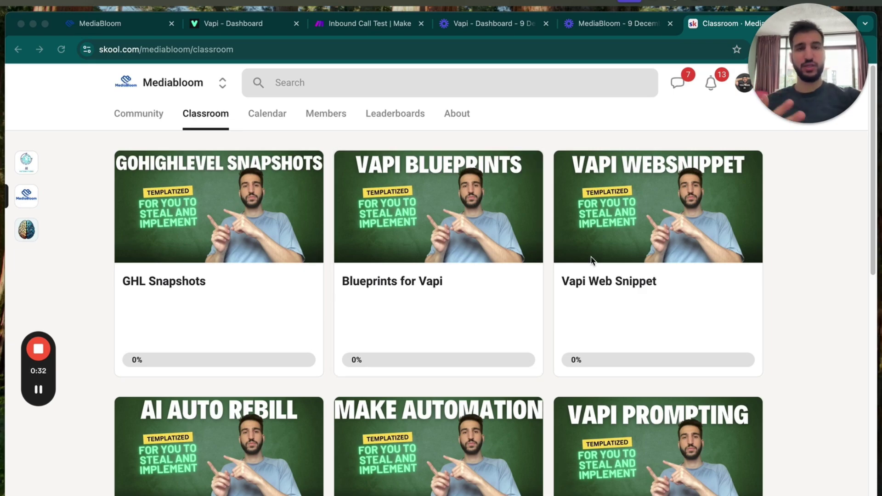
Step: Scroll the Mediabloom Classroom past Vapi Knowledge Base, SMS Copy and YT Video Templates to Weekly Support Calls
{"action": "scroll", "coordinate": [619, 251], "scroll_direction": "down", "scroll_amount": 3}
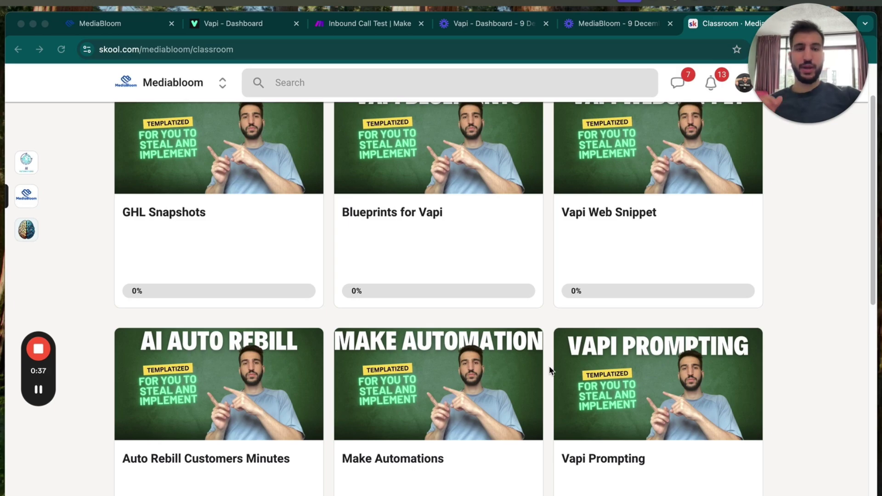
{"action": "scroll", "coordinate": [550, 366], "scroll_direction": "down", "scroll_amount": 5}
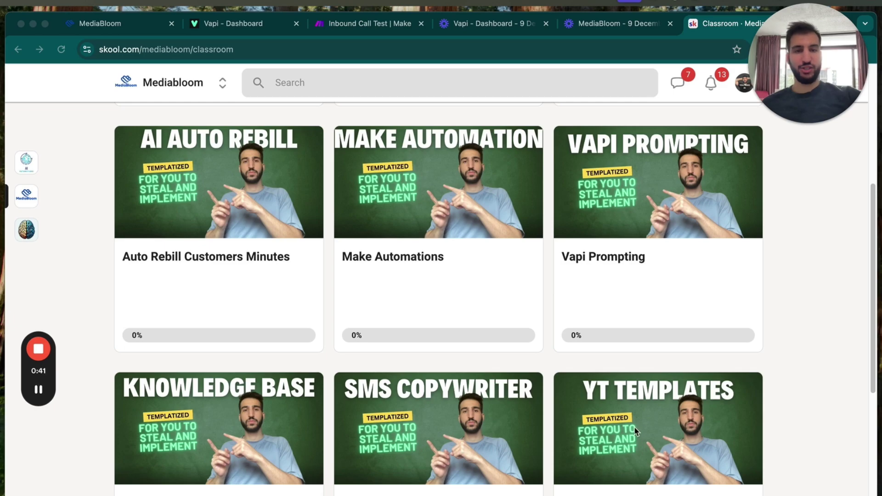
{"action": "scroll", "coordinate": [642, 431], "scroll_direction": "down", "scroll_amount": 4}
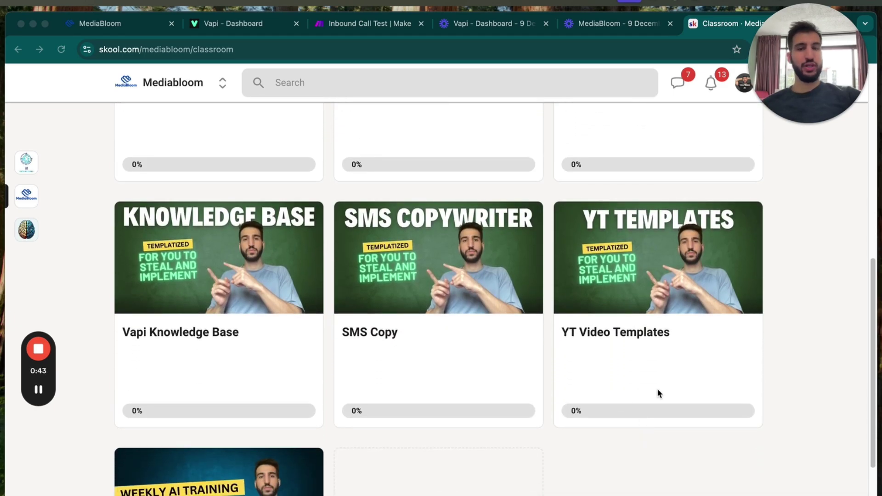
{"action": "scroll", "coordinate": [656, 384], "scroll_direction": "down", "scroll_amount": 3}
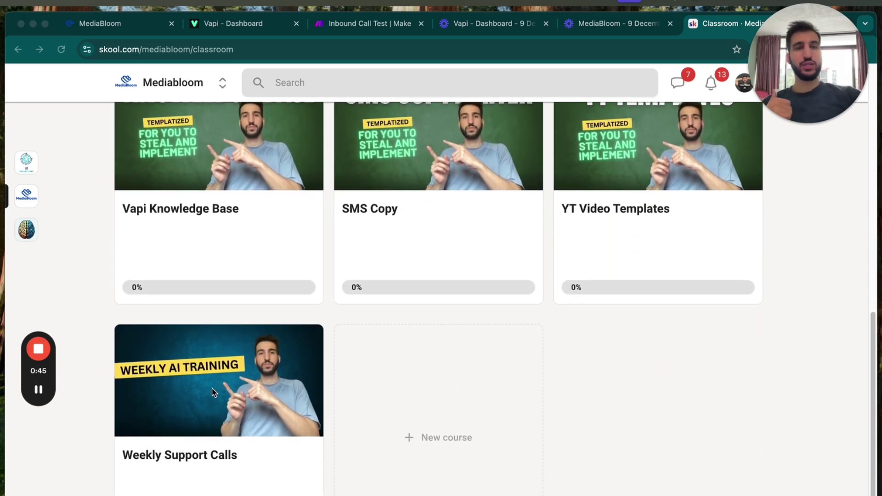